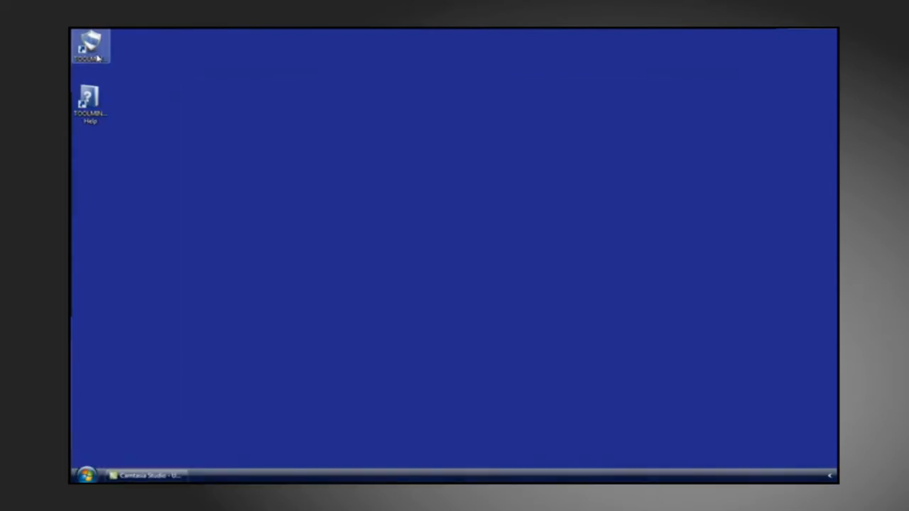
Launch TOOLMINDER from its desktop shortcut.
click(98, 59)
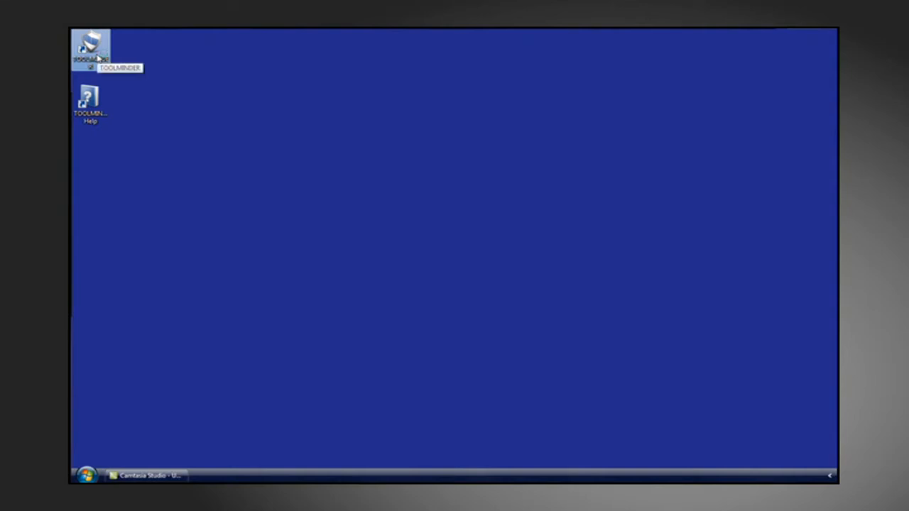
double_click(98, 59)
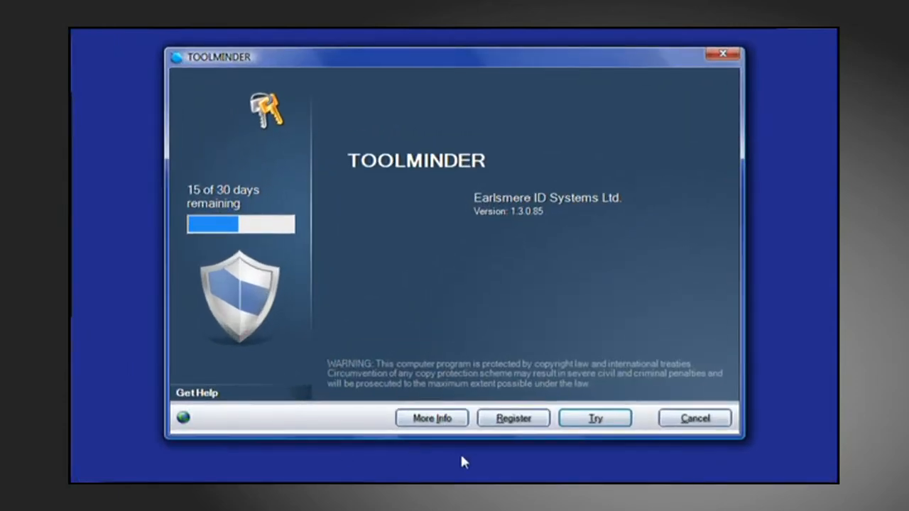
Register the software using the already filled-in name, organisation and serial number.
click(503, 421)
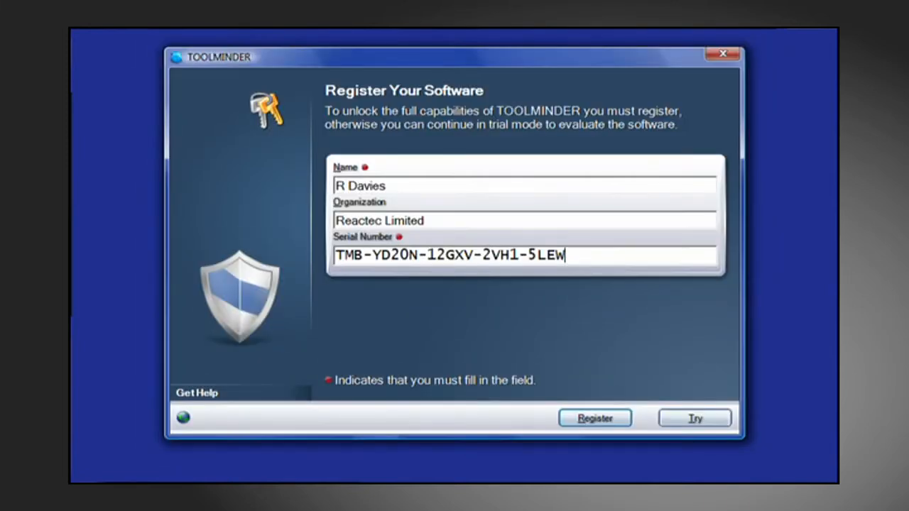
click(582, 420)
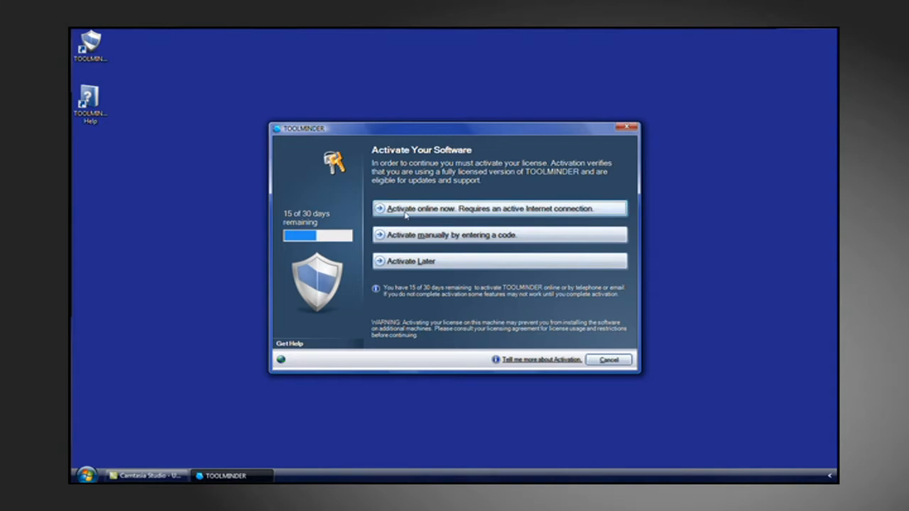
Activate the licence online.
click(404, 211)
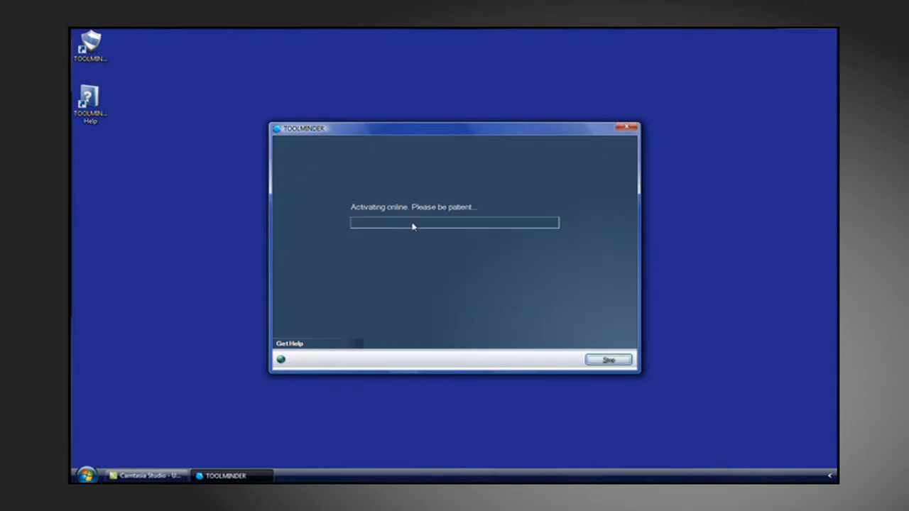
click(600, 362)
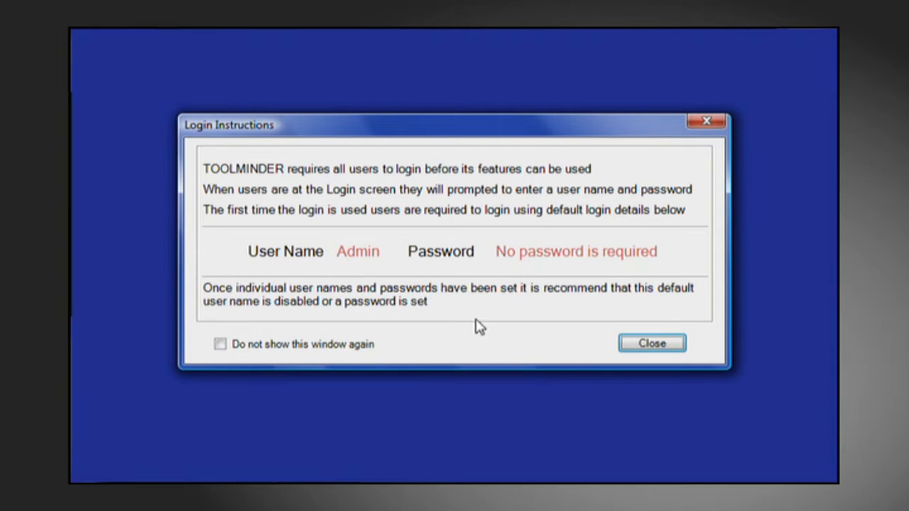
Turn off the login instructions window for future starts and log in as admin without a password.
click(227, 346)
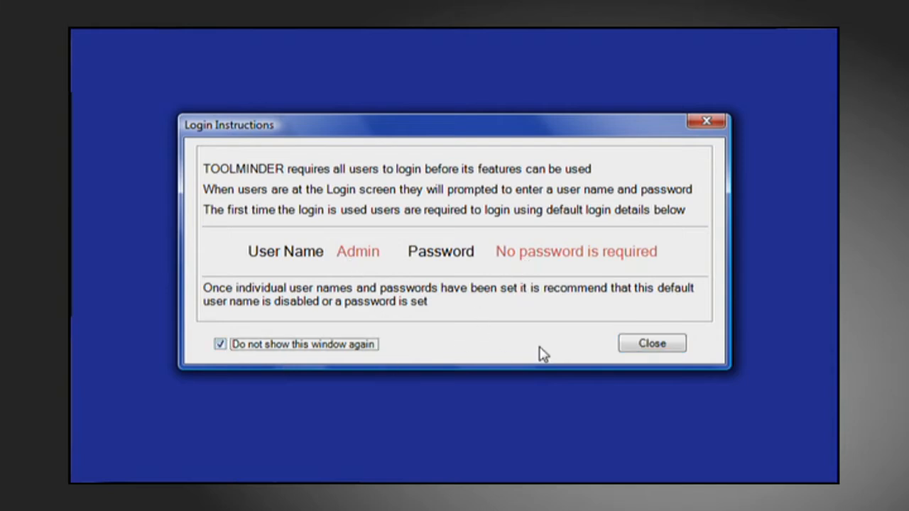
click(649, 348)
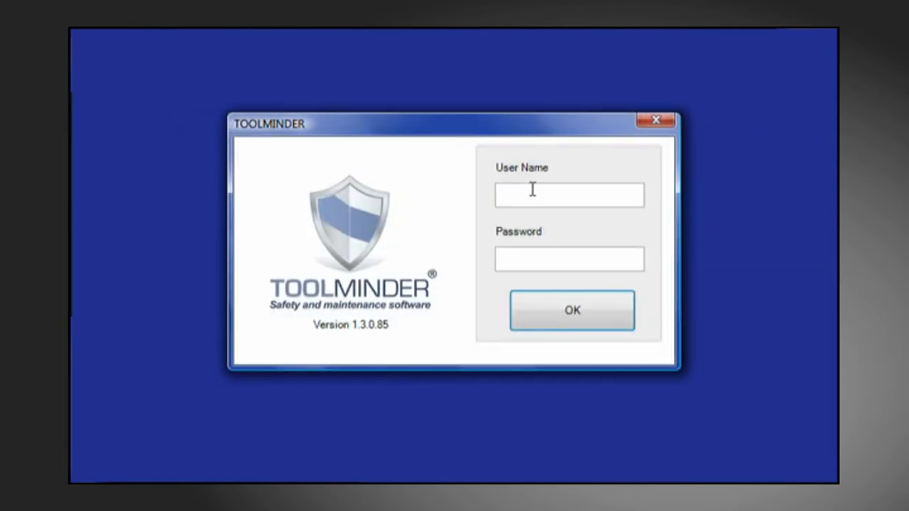
text(admin)
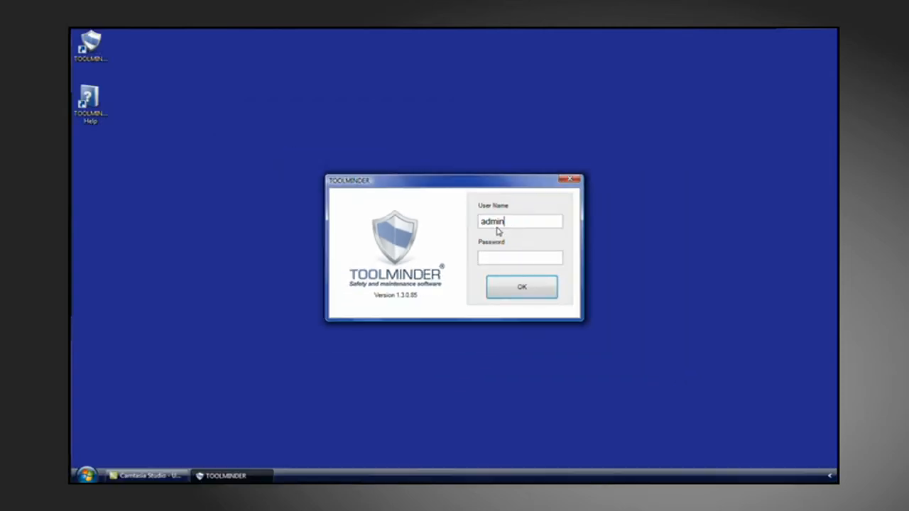
click(526, 291)
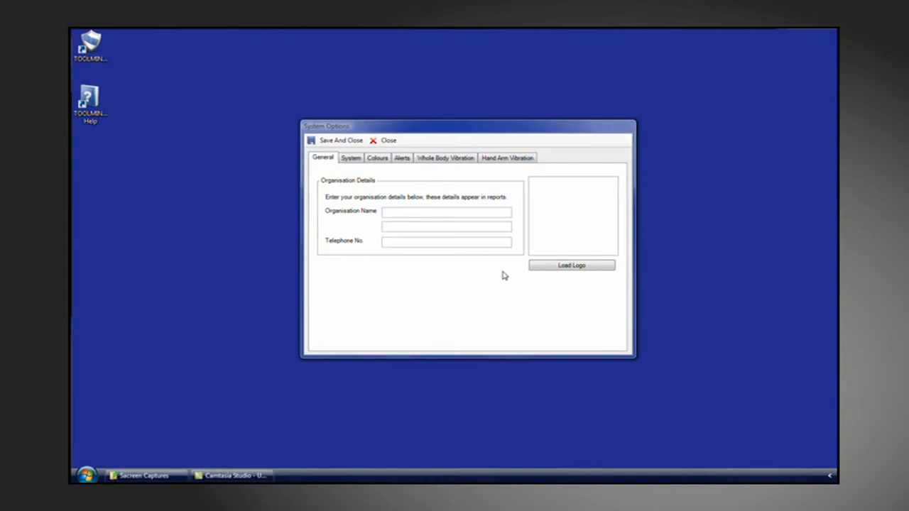
Enter the organisation details: name Reactec Limited, second line HAVMeter, and the organisation's telephone number.
click(409, 213)
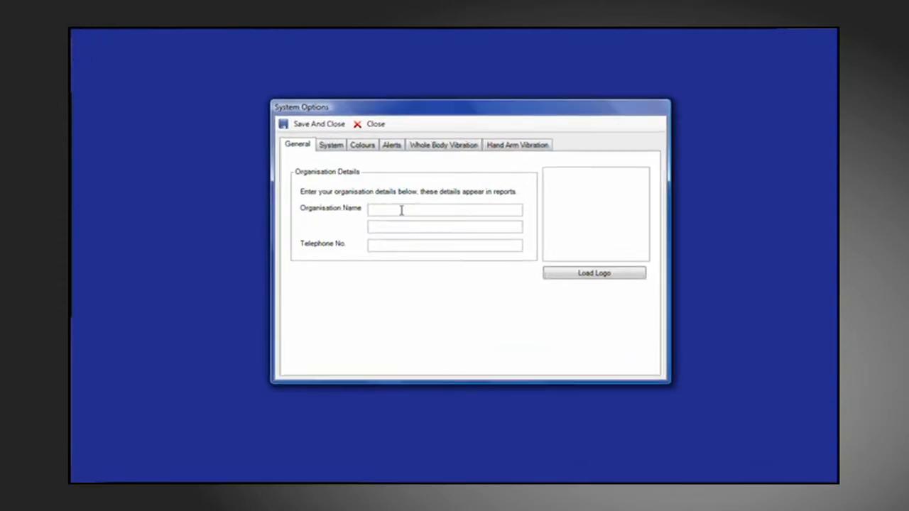
text(Reacte)
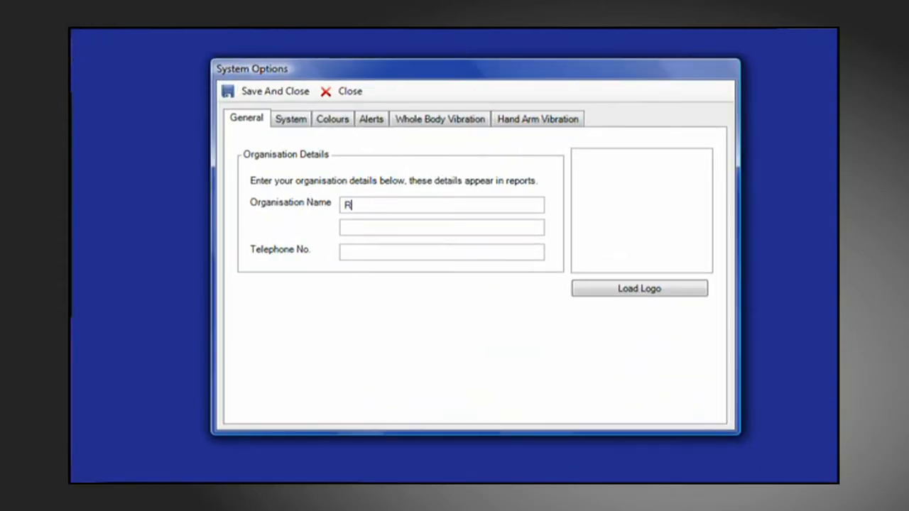
text(c)
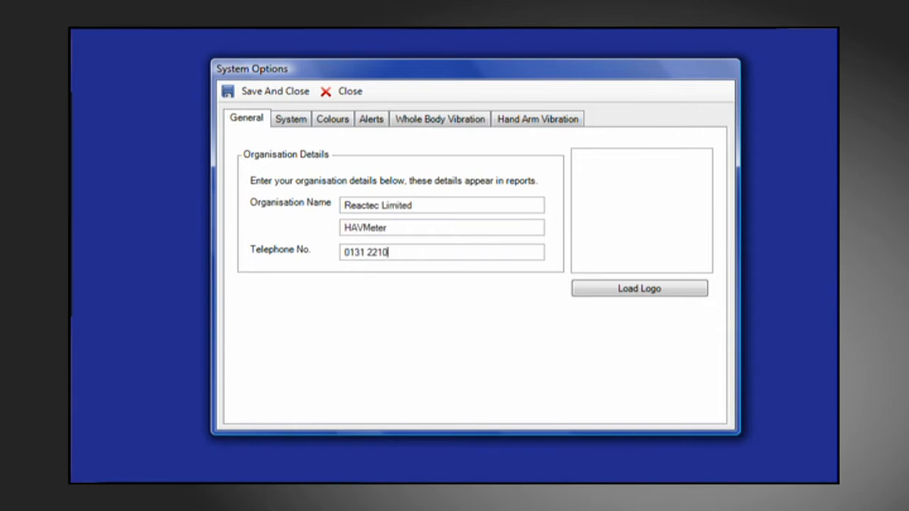
text(920)
Load the organisation's logo image from the local disk.
click(619, 293)
click(269, 227)
double_click(380, 224)
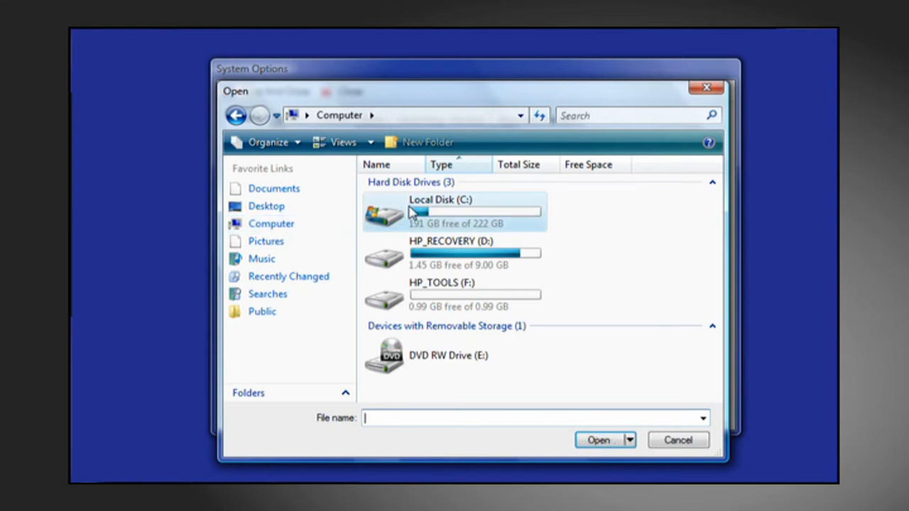
double_click(390, 230)
double_click(416, 223)
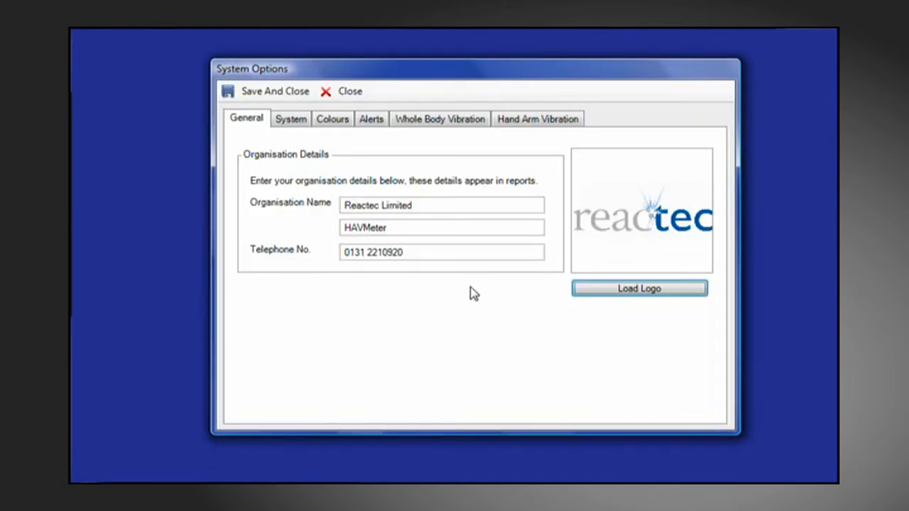
Review the System and Colours options, then save and close System Options and acknowledge the restart notice.
click(290, 120)
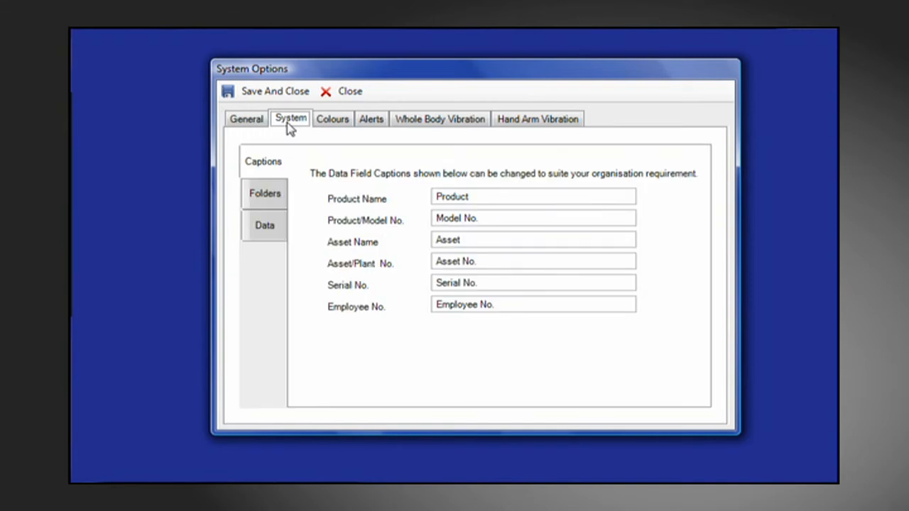
click(339, 125)
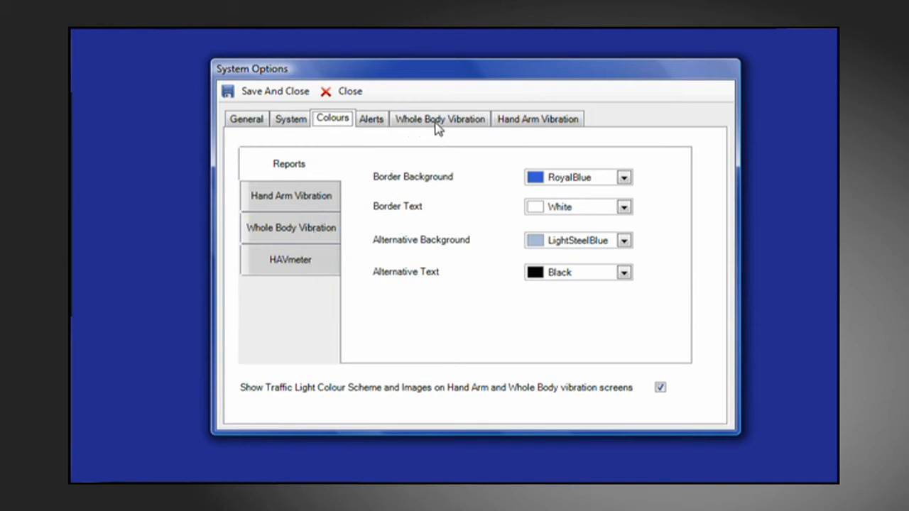
click(268, 93)
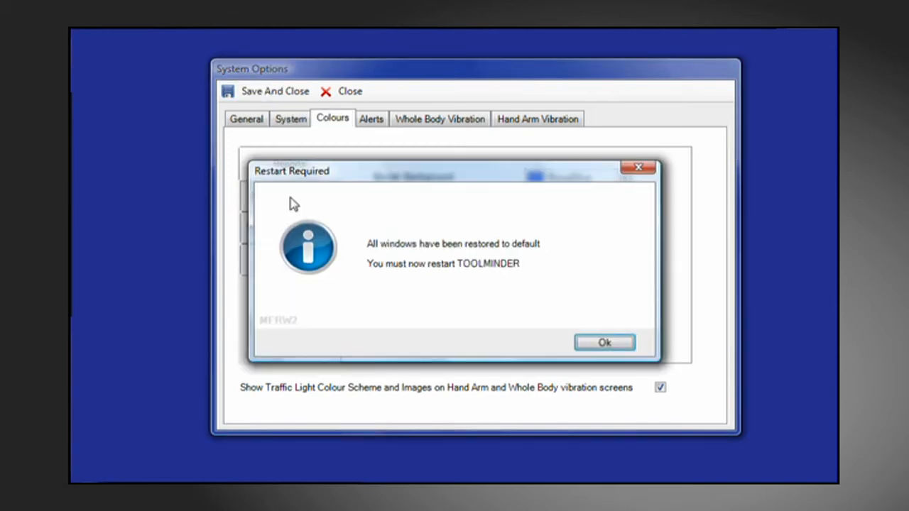
click(607, 346)
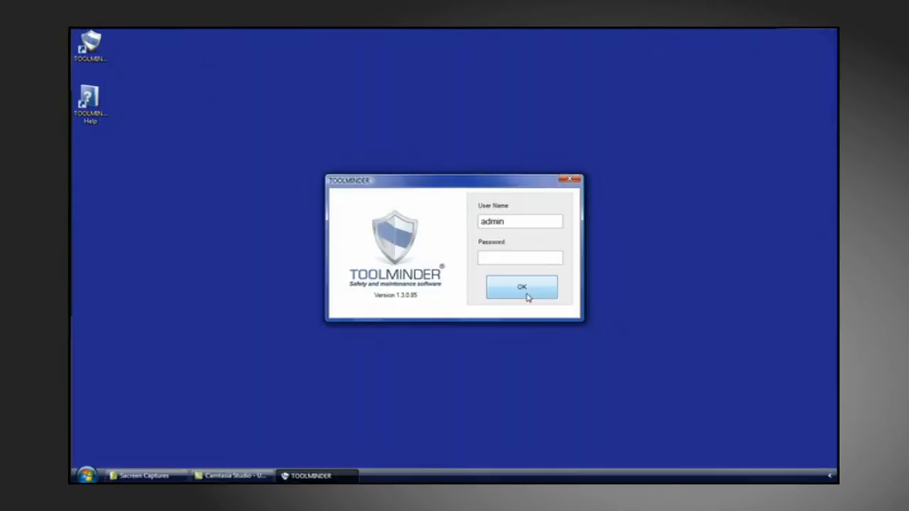
click(526, 295)
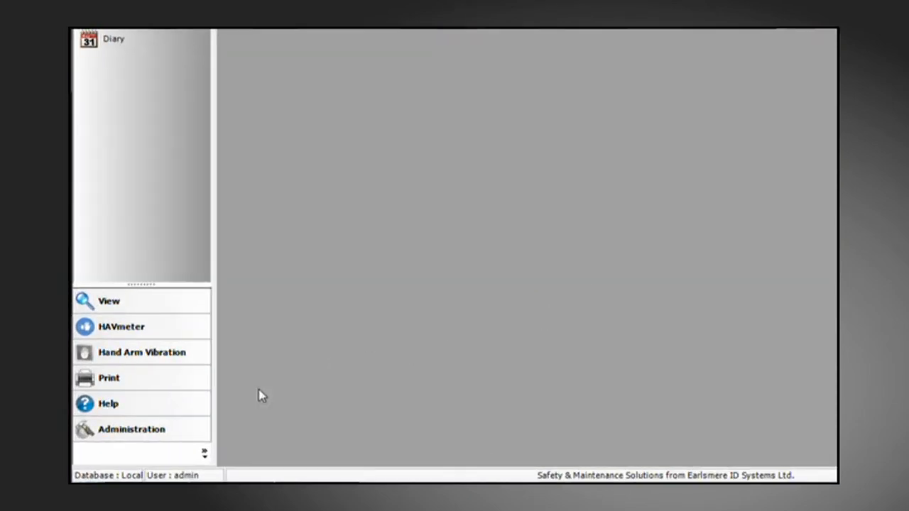
In Preferences, set the HAVmeter import folder to a newly created folder C:\HAVSourceFiles.
click(144, 440)
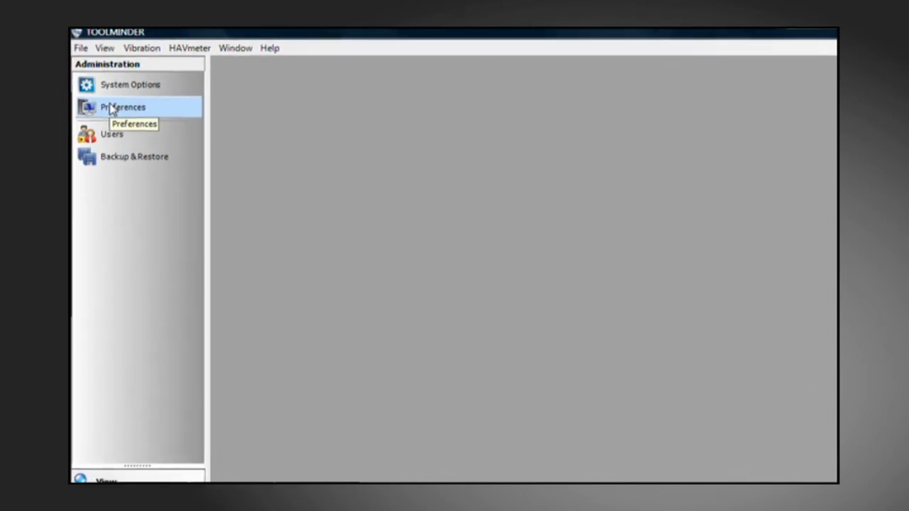
click(118, 124)
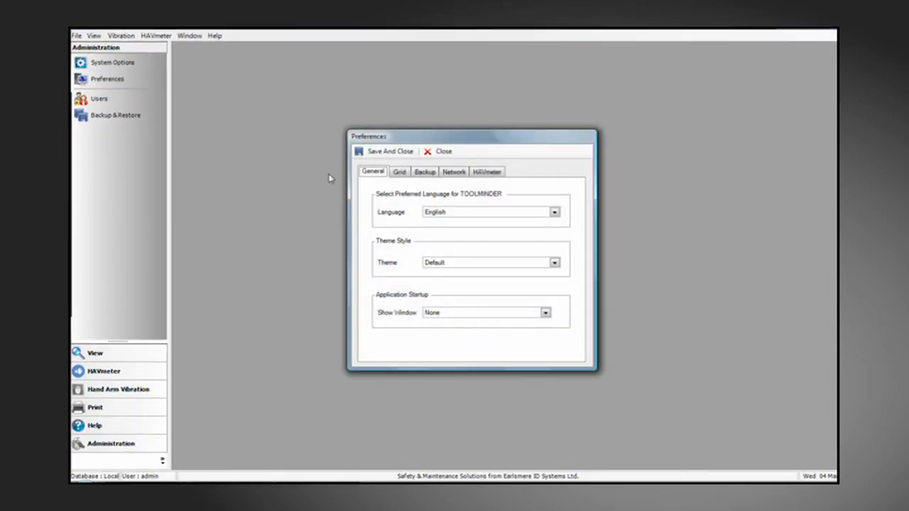
click(495, 174)
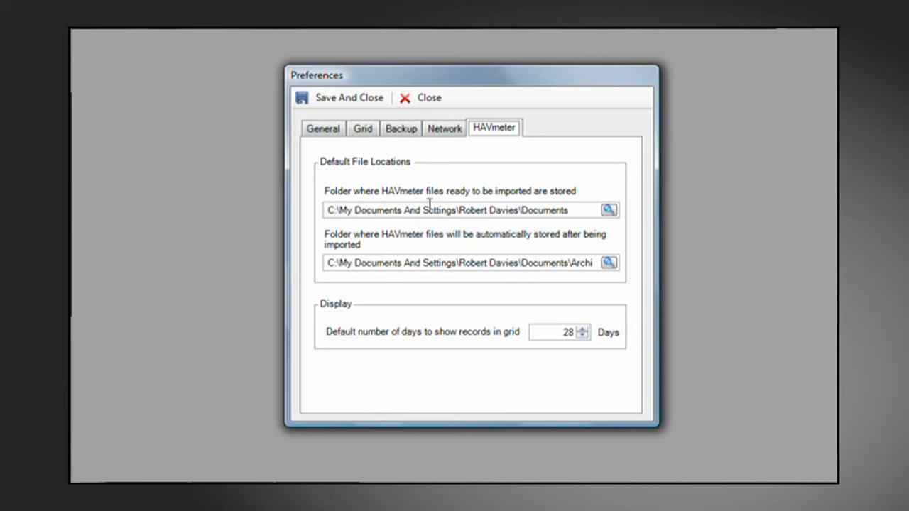
click(612, 213)
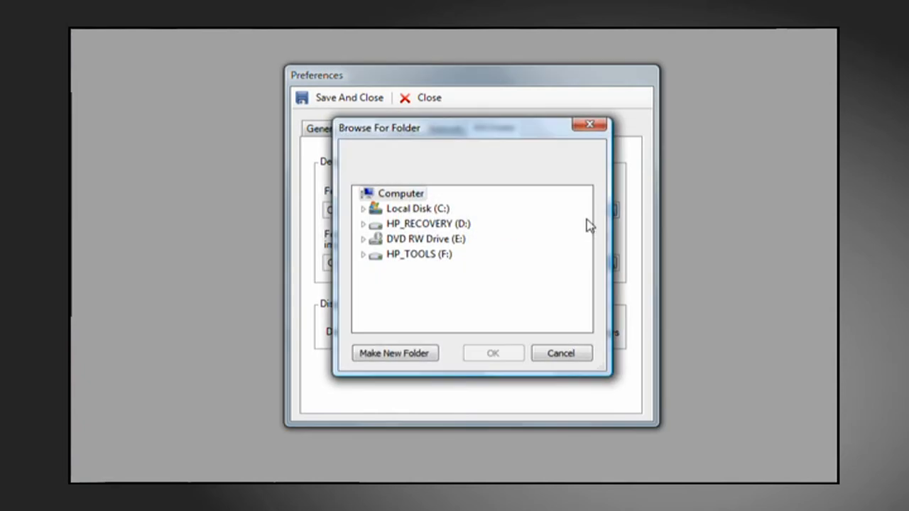
double_click(435, 212)
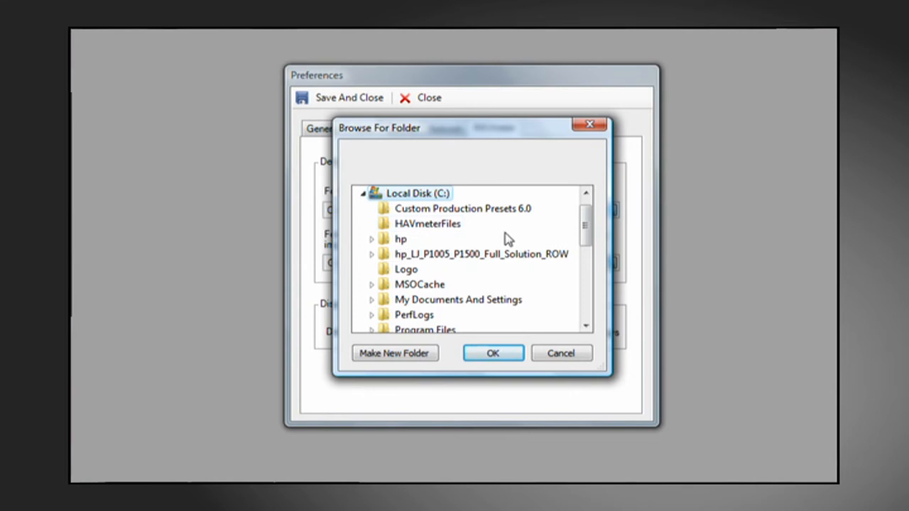
click(376, 357)
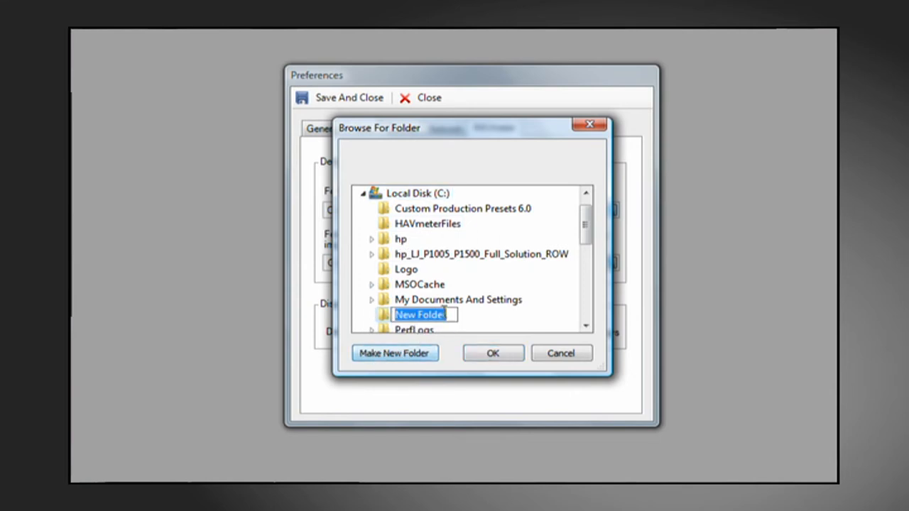
text(HA)
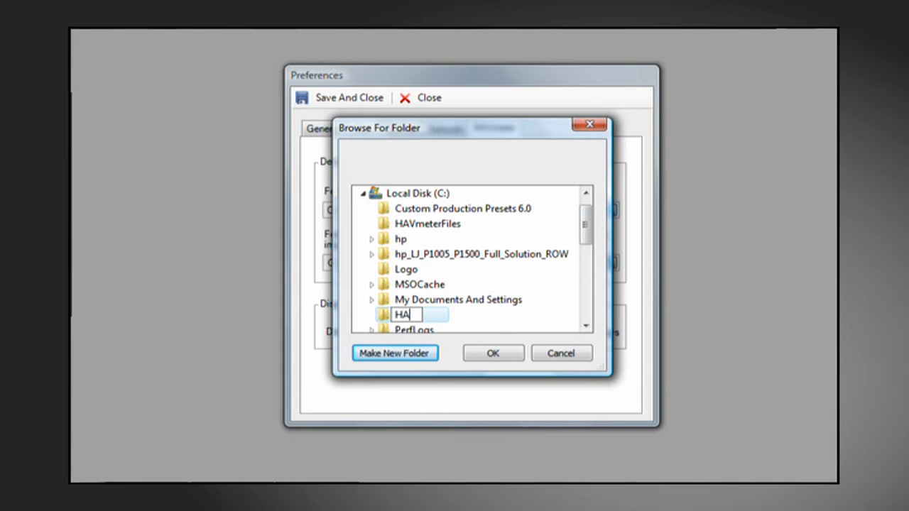
text(VSour)
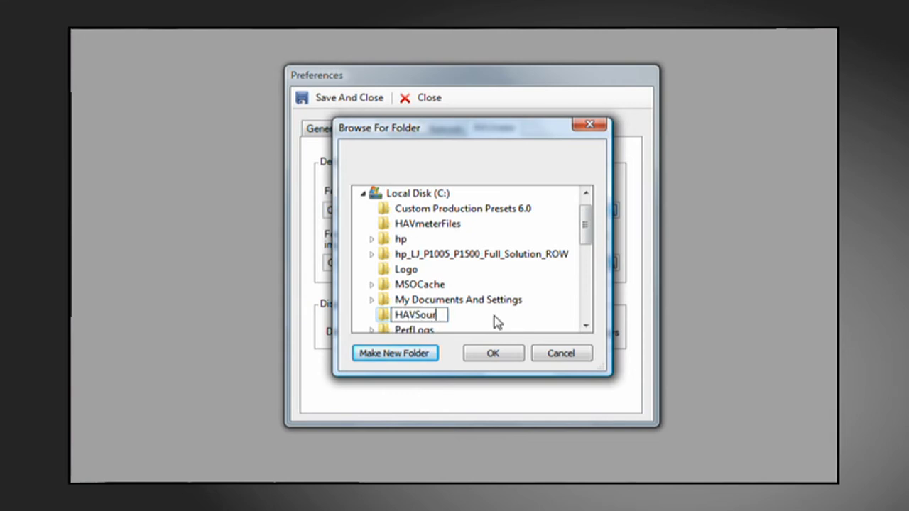
text(ceFiles)
click(493, 352)
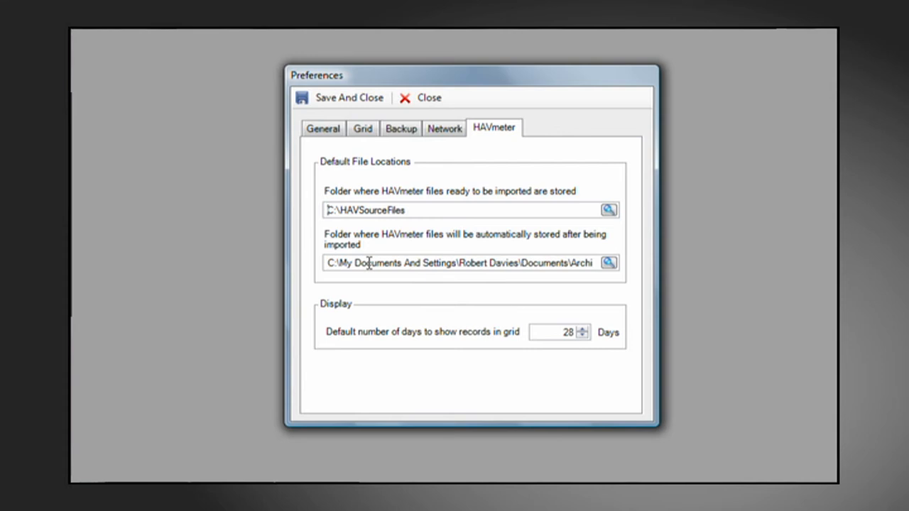
Set the preferred theme to Office2007 Blue.isl.
click(610, 265)
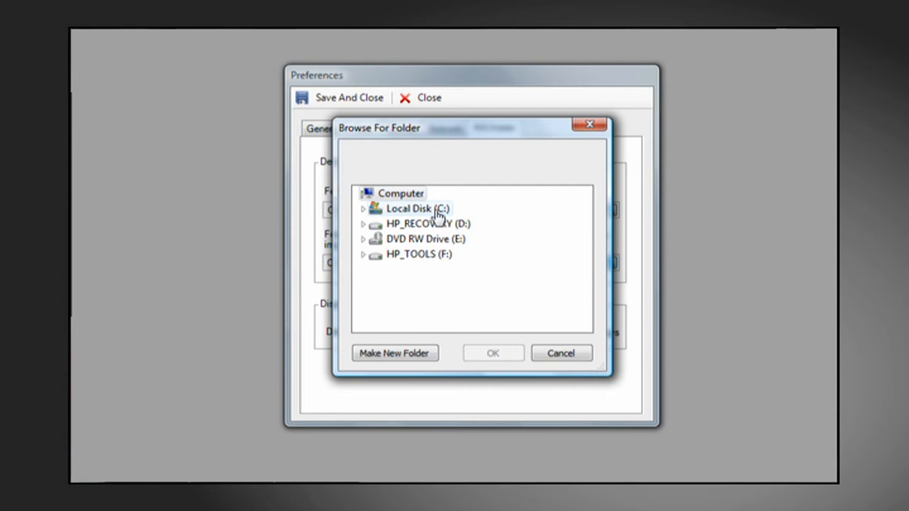
click(544, 357)
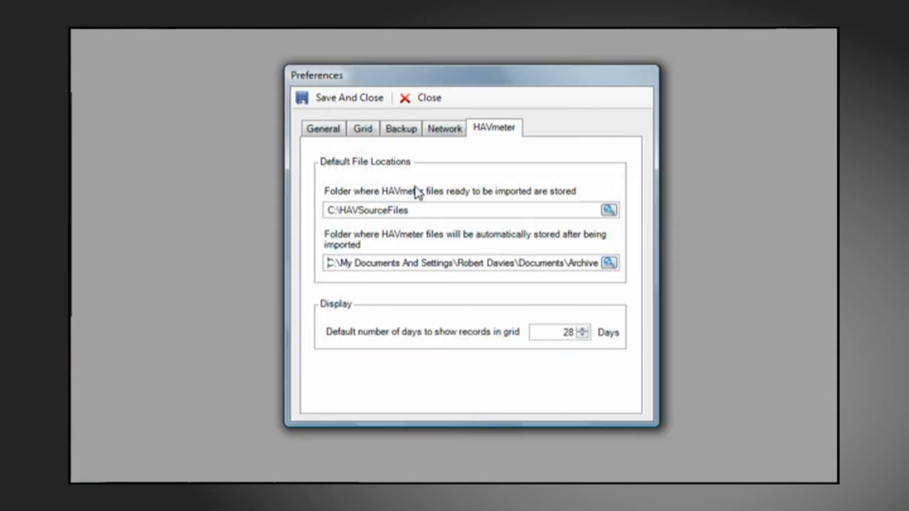
click(324, 130)
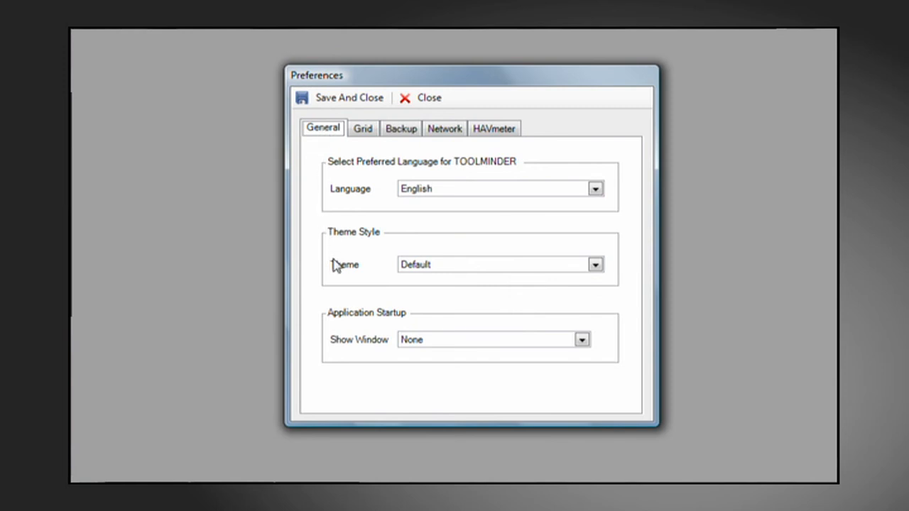
click(595, 268)
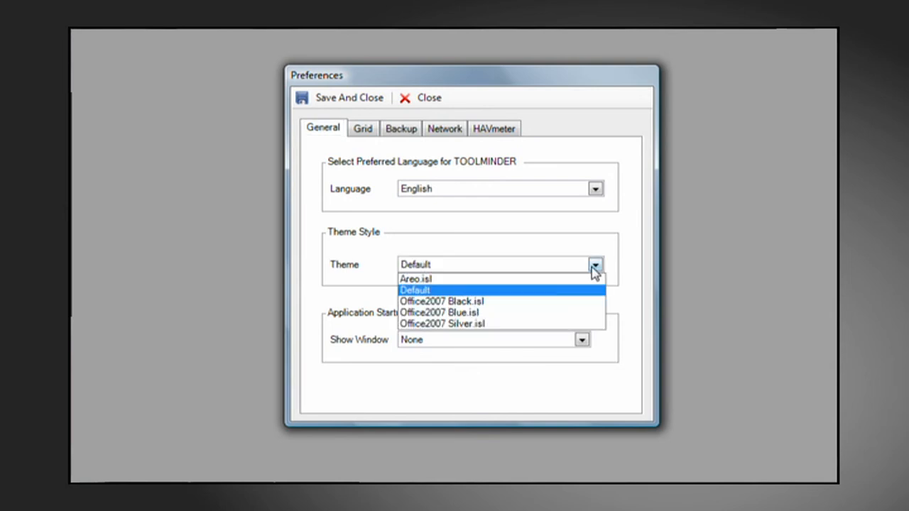
click(527, 318)
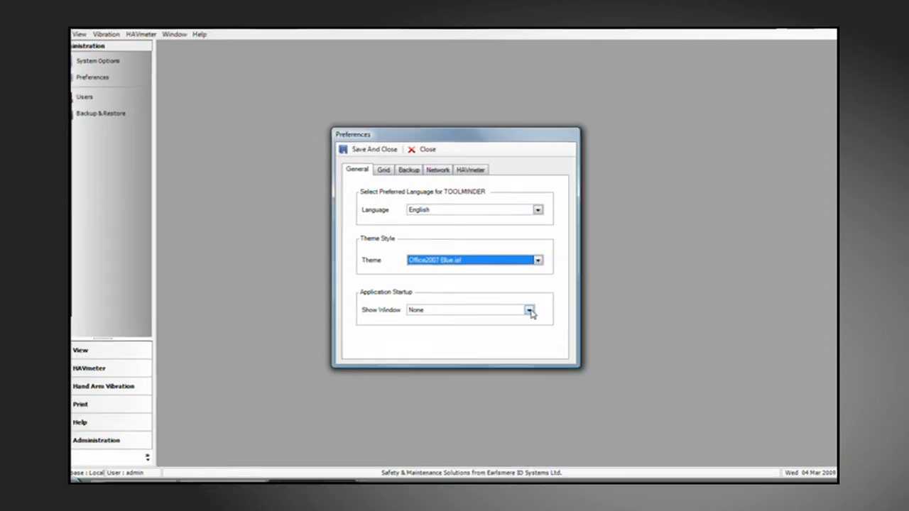
Set the startup window to View HAVmeter Records, then save and close Preferences and acknowledge the restart notice.
click(529, 310)
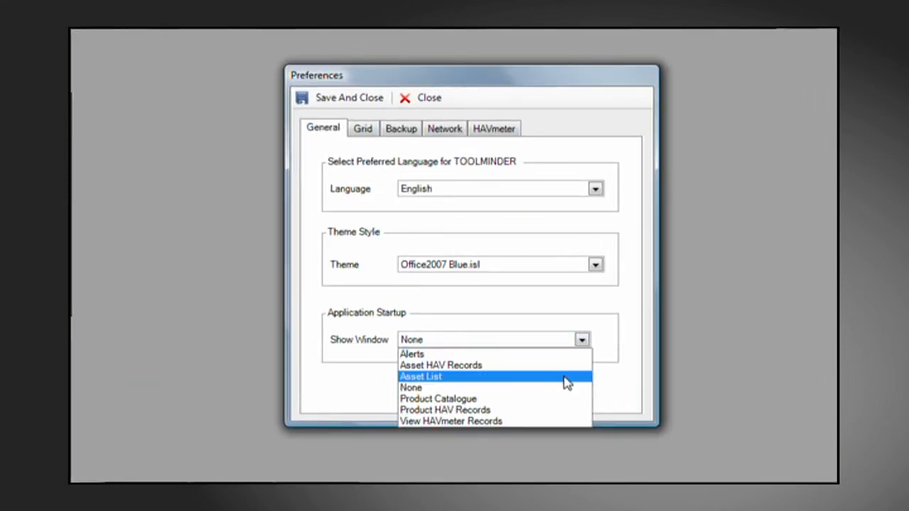
click(552, 423)
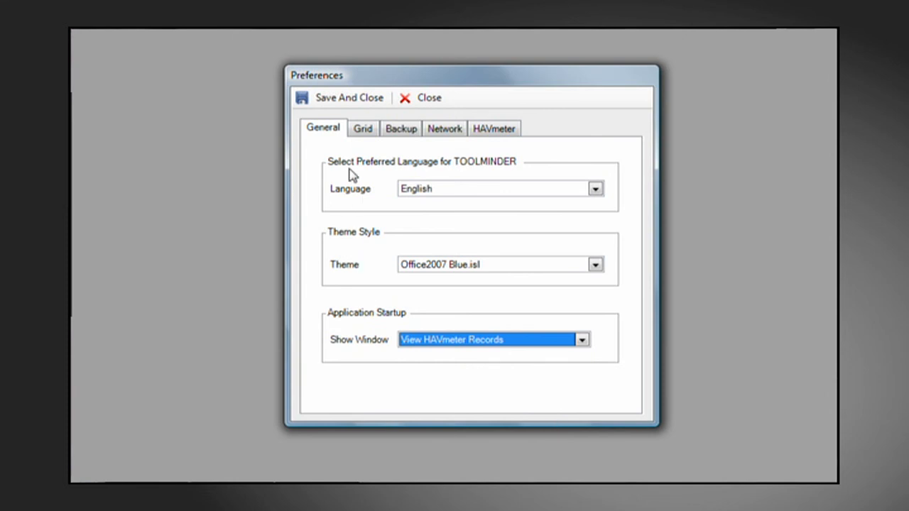
click(341, 106)
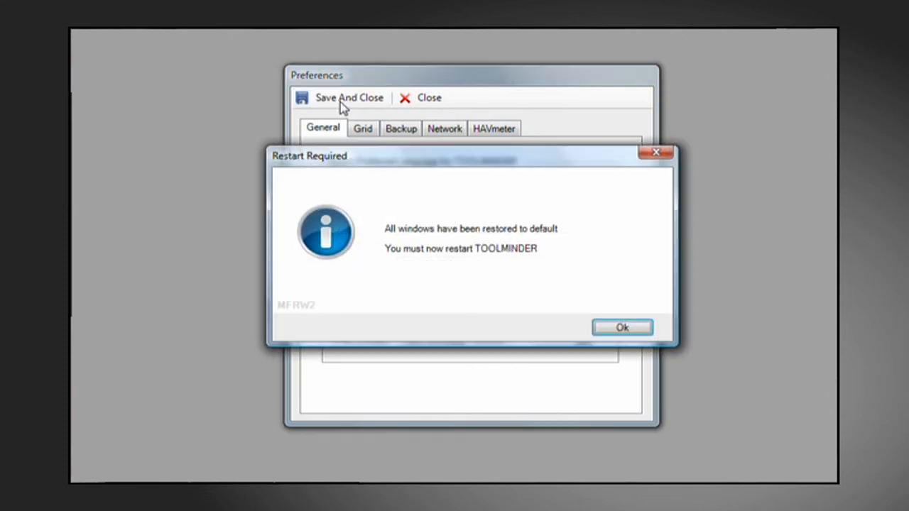
click(604, 331)
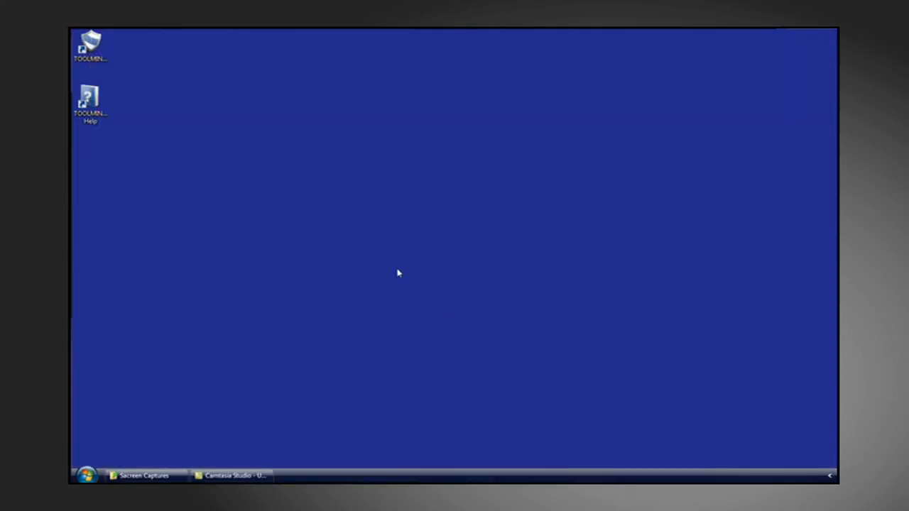
Relaunch TOOLMINDER from the desktop, log in with the user name ADMIN, and open the HAVmeter section.
click(96, 56)
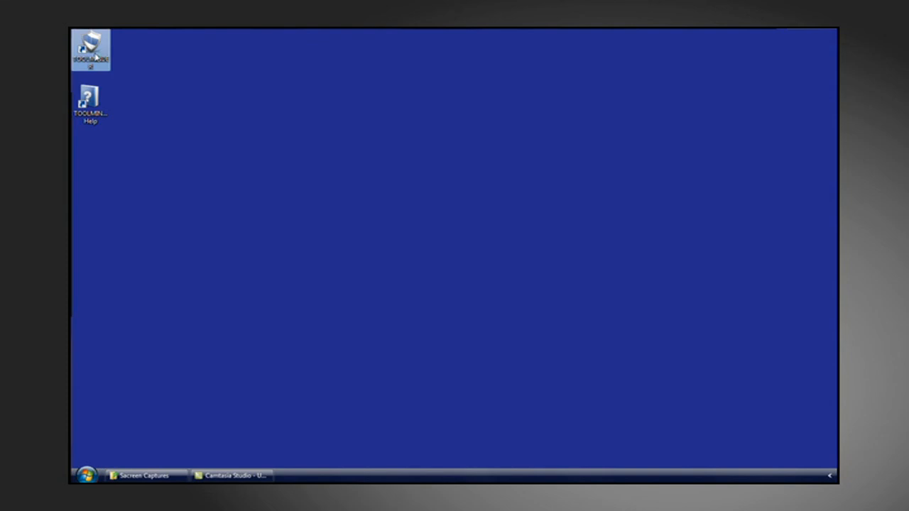
double_click(96, 57)
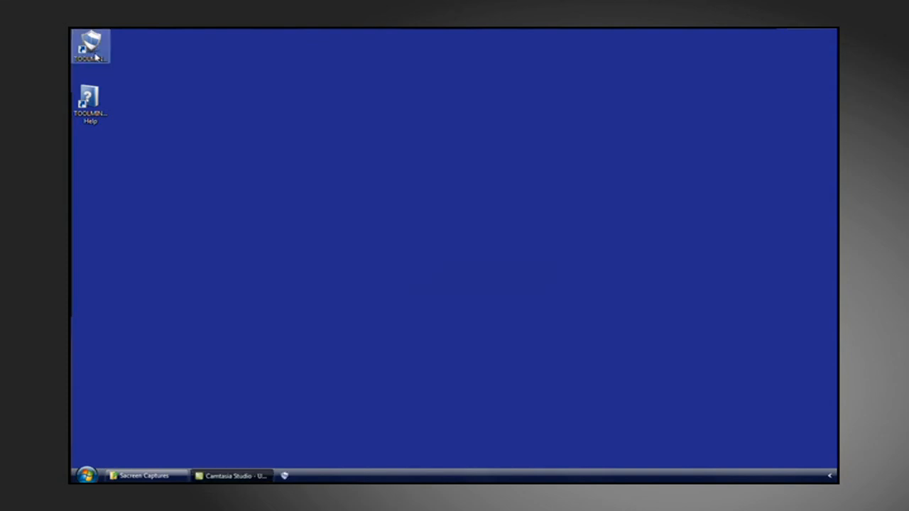
text(ADMIN)
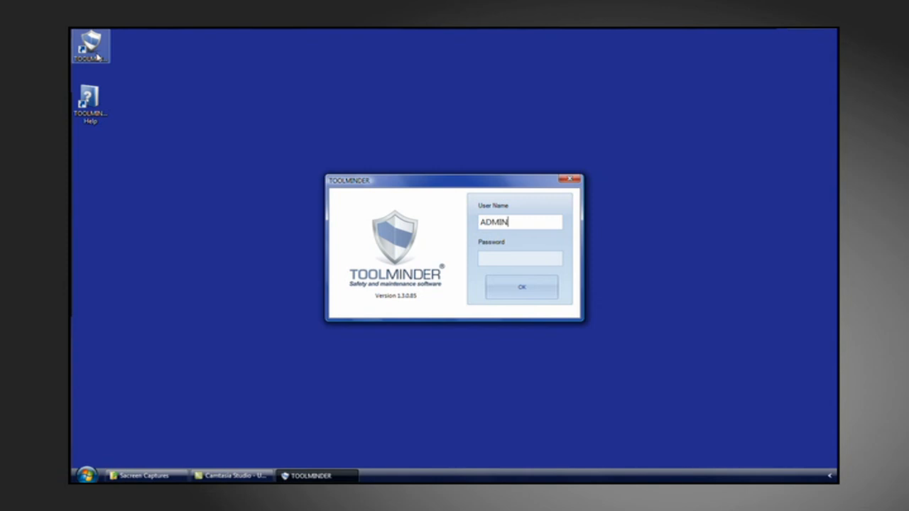
click(510, 286)
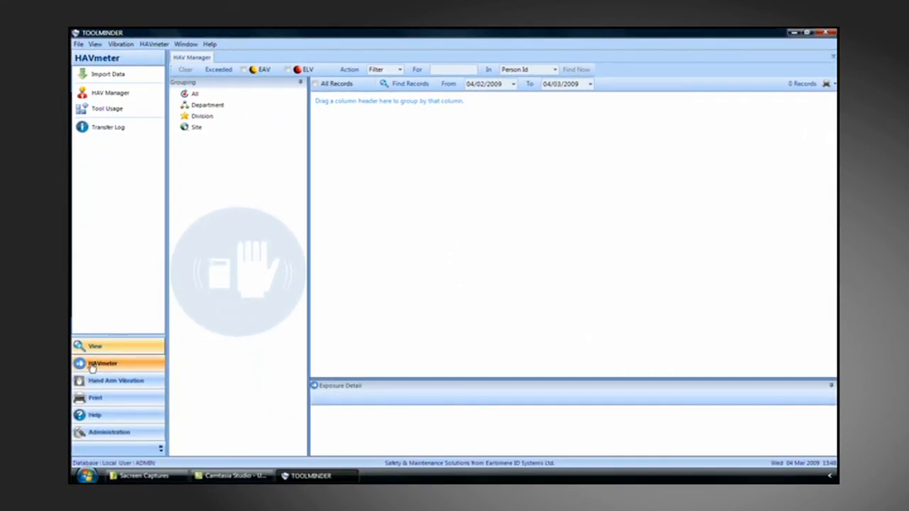
click(92, 366)
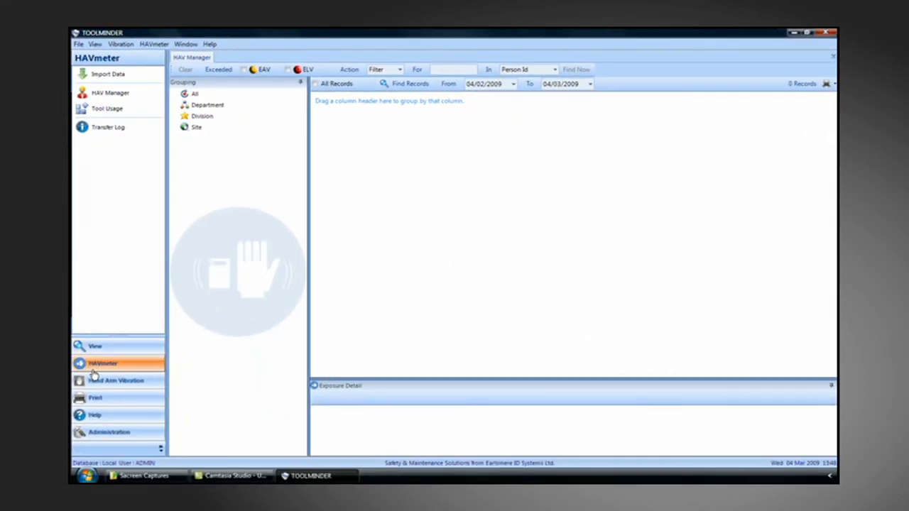